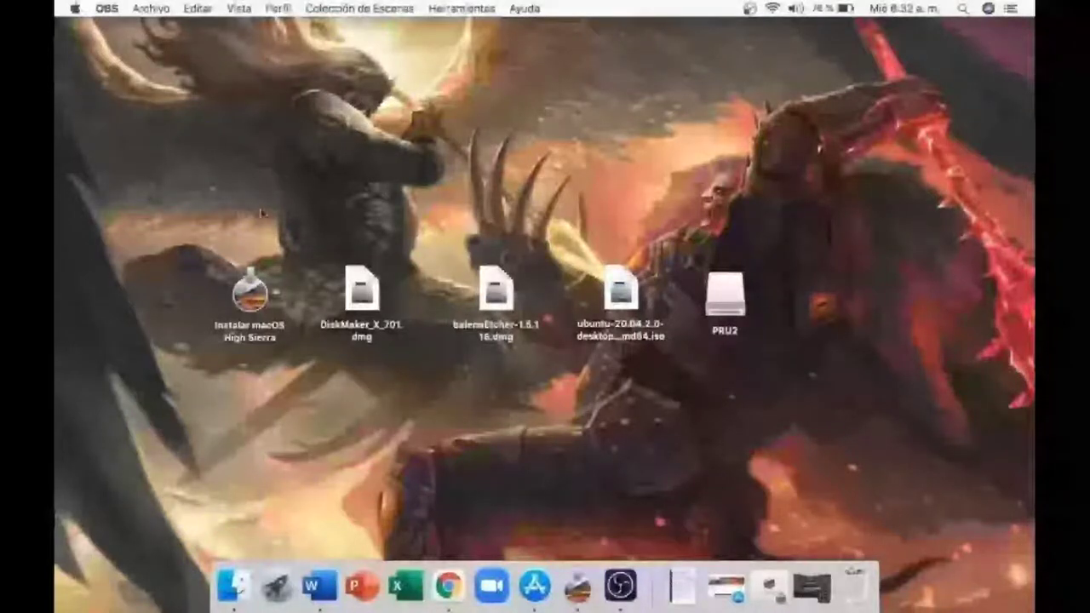
- Examine the desktop's macOS High Sierra installer, DiskMaker X and balenaEtcher images, Ubuntu ISO and PRU2 drive
{"action": "left_click_drag", "start_coordinate": [184, 255], "coordinate": [300, 381]}
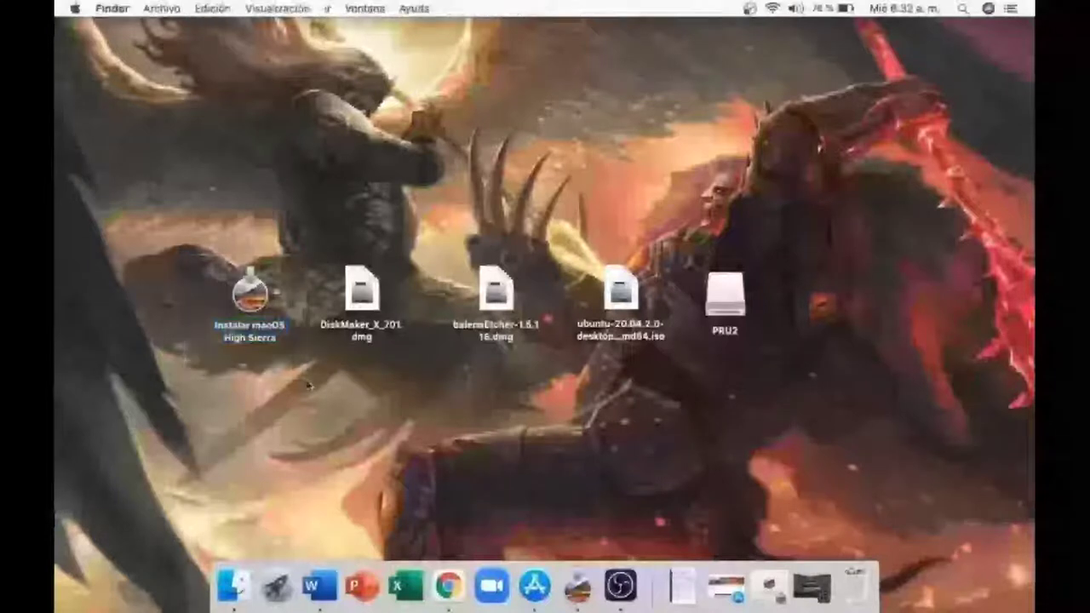
{"action": "left_click", "coordinate": [305, 383]}
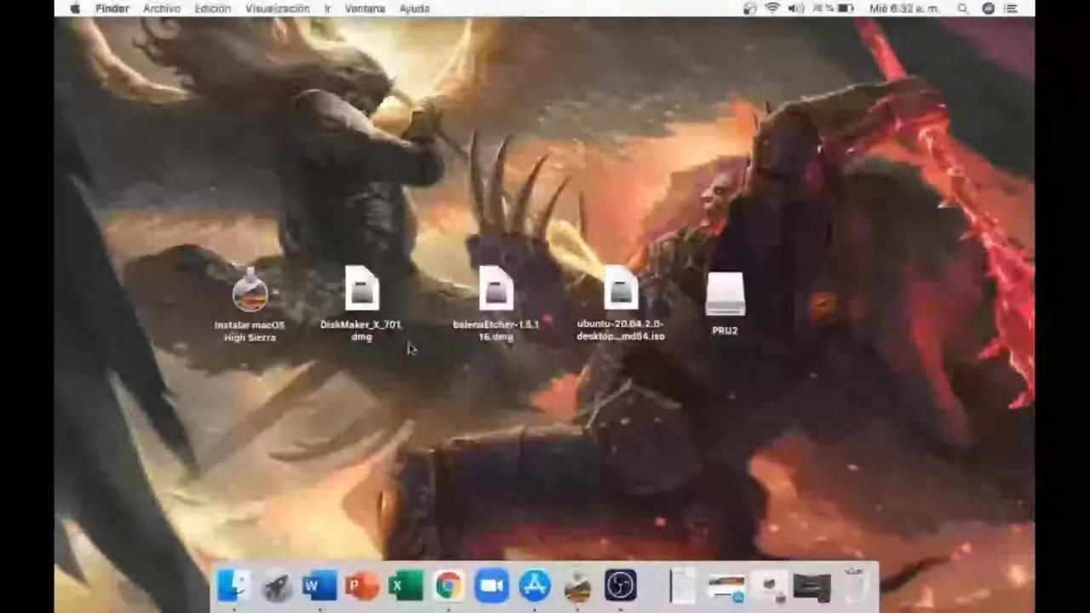
{"action": "left_click_drag", "start_coordinate": [407, 373], "coordinate": [339, 254]}
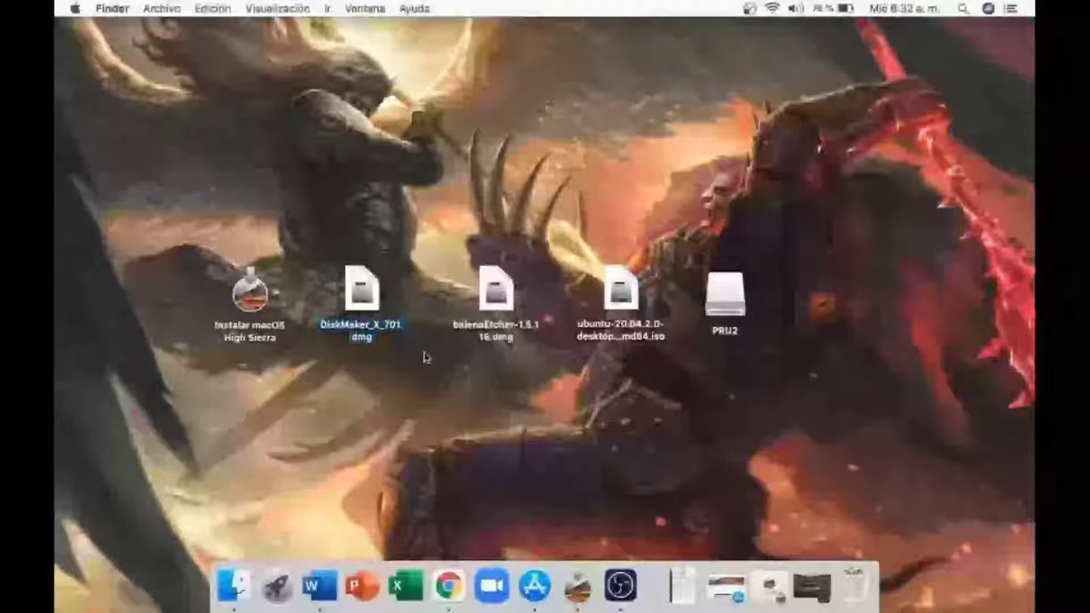
{"action": "left_click_drag", "start_coordinate": [421, 356], "coordinate": [232, 264]}
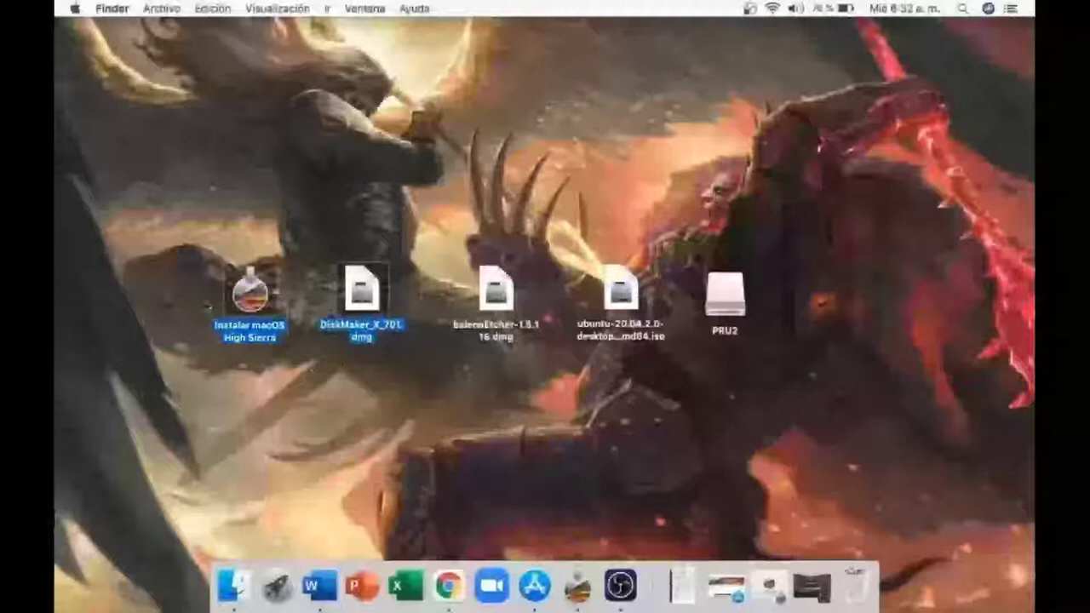
{"action": "left_click", "coordinate": [494, 385]}
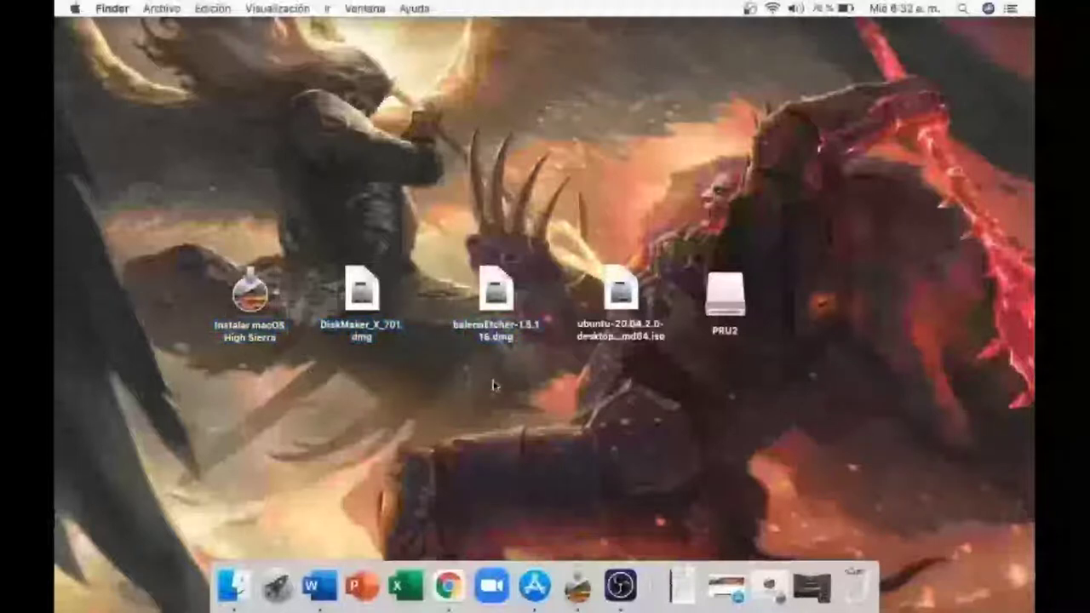
{"action": "left_click_drag", "start_coordinate": [455, 381], "coordinate": [633, 344]}
{"action": "left_click", "coordinate": [633, 367]}
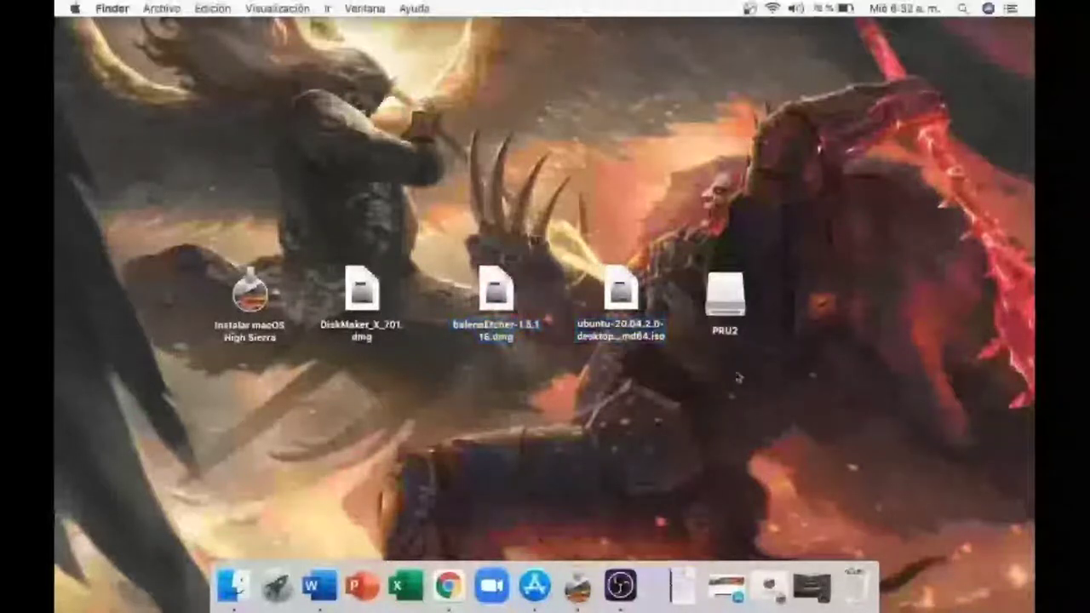
{"action": "left_click", "coordinate": [736, 296]}
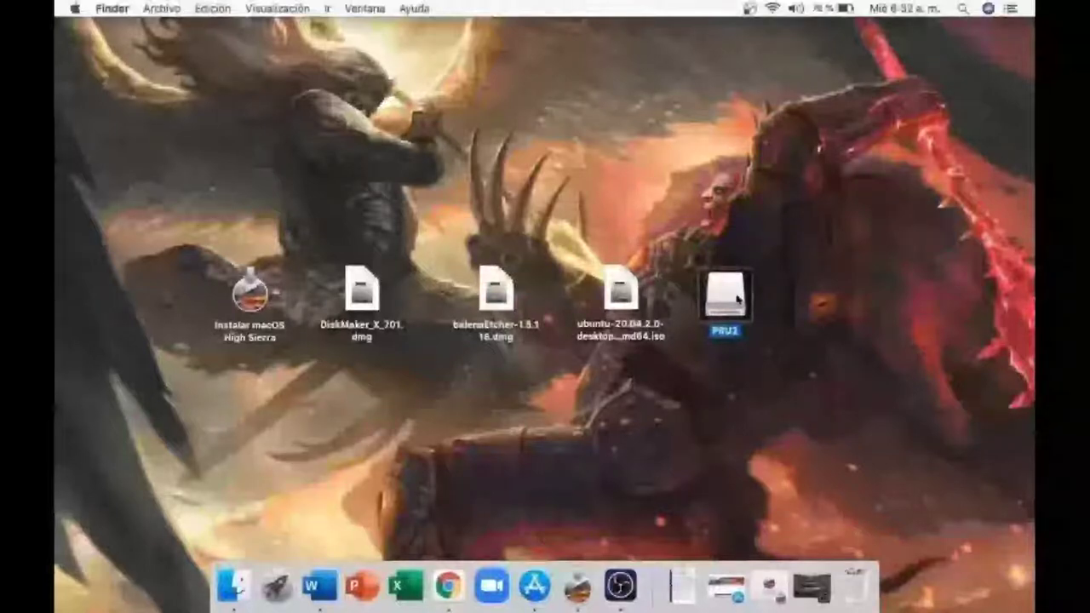
{"action": "left_click", "coordinate": [746, 431]}
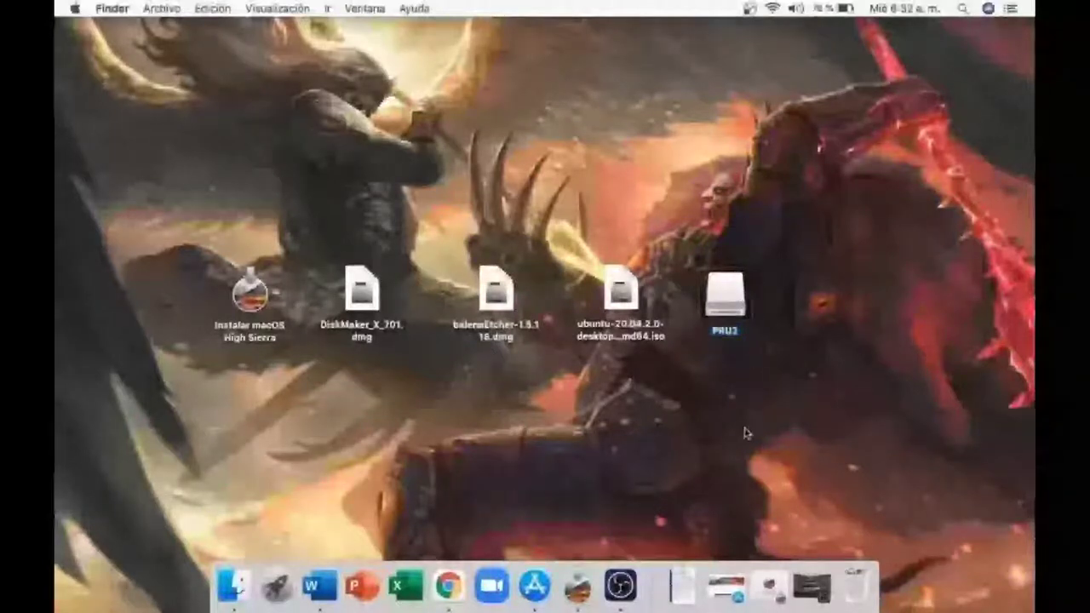
- Launch balenaEtcher and load ubuntu-20.04.2.0-desktop-amd64.iso from the Desktop as the image to flash
{"action": "left_click", "coordinate": [275, 587]}
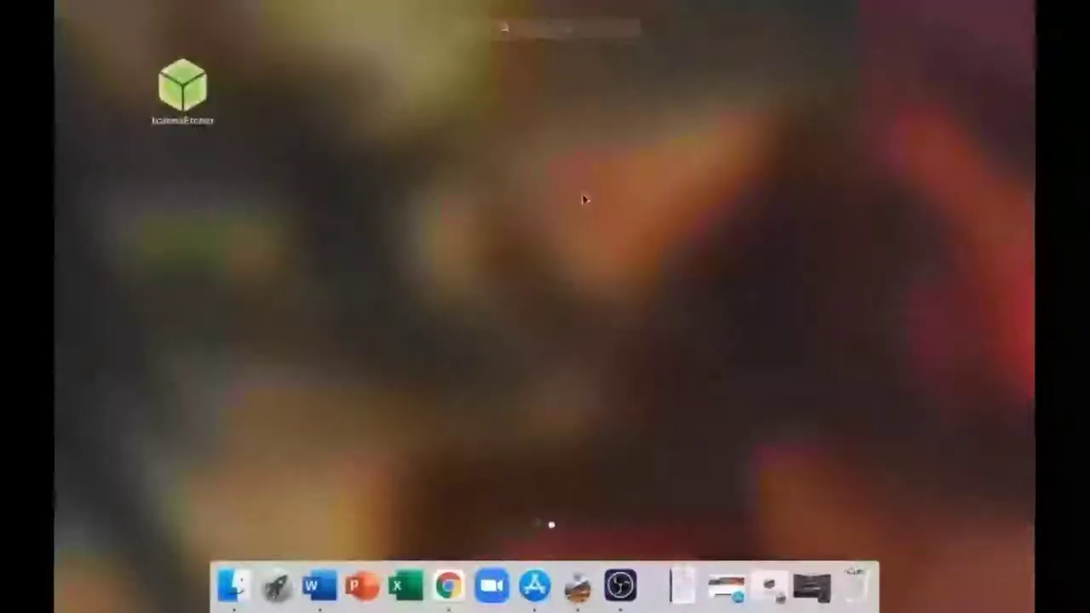
{"action": "left_click", "coordinate": [175, 83]}
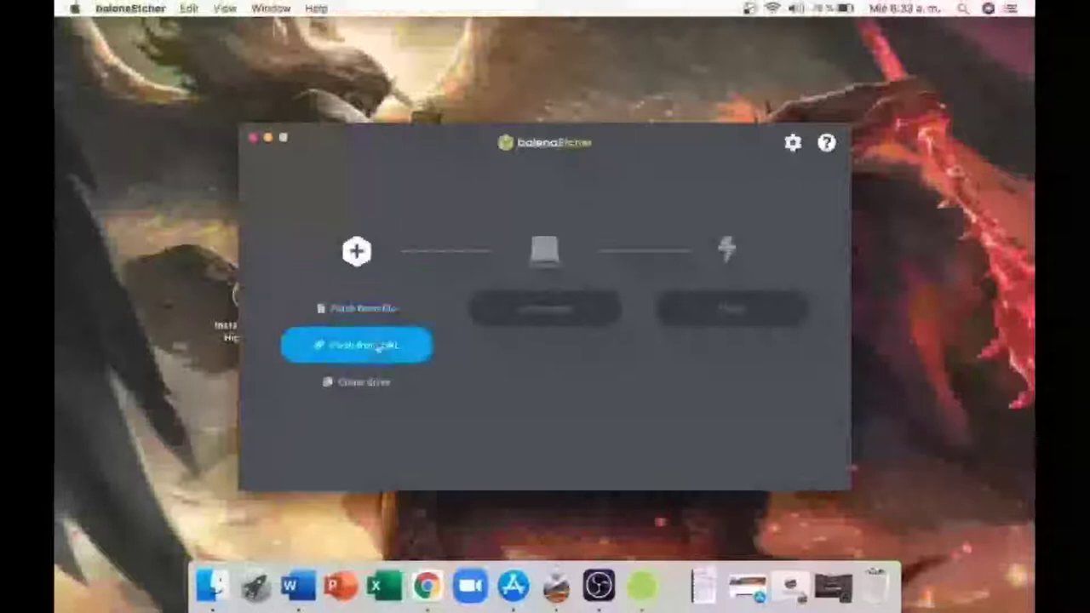
{"action": "left_click", "coordinate": [358, 308]}
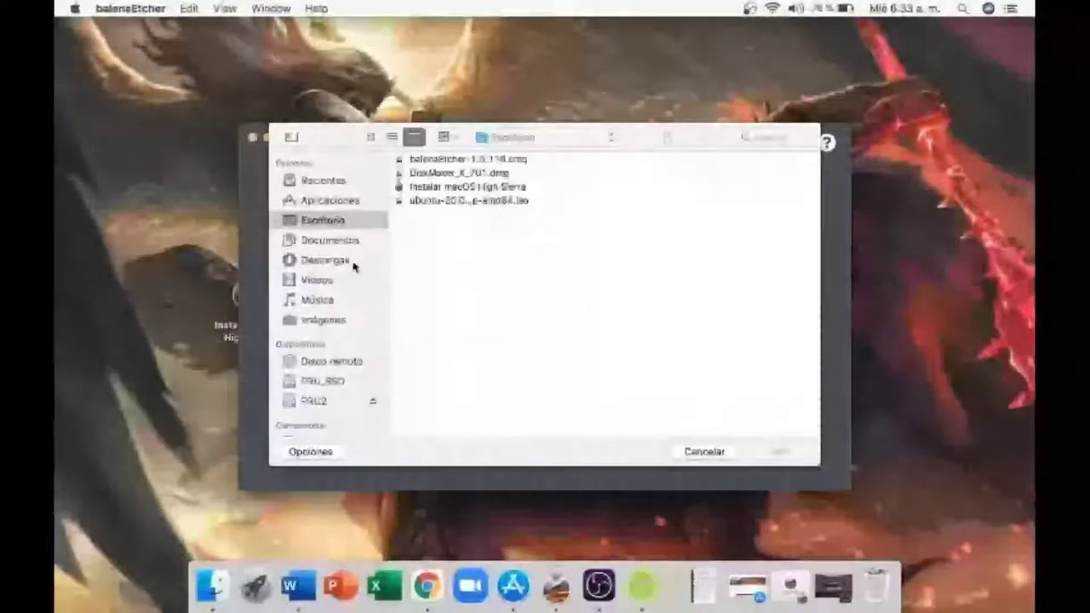
{"action": "left_click", "coordinate": [447, 202]}
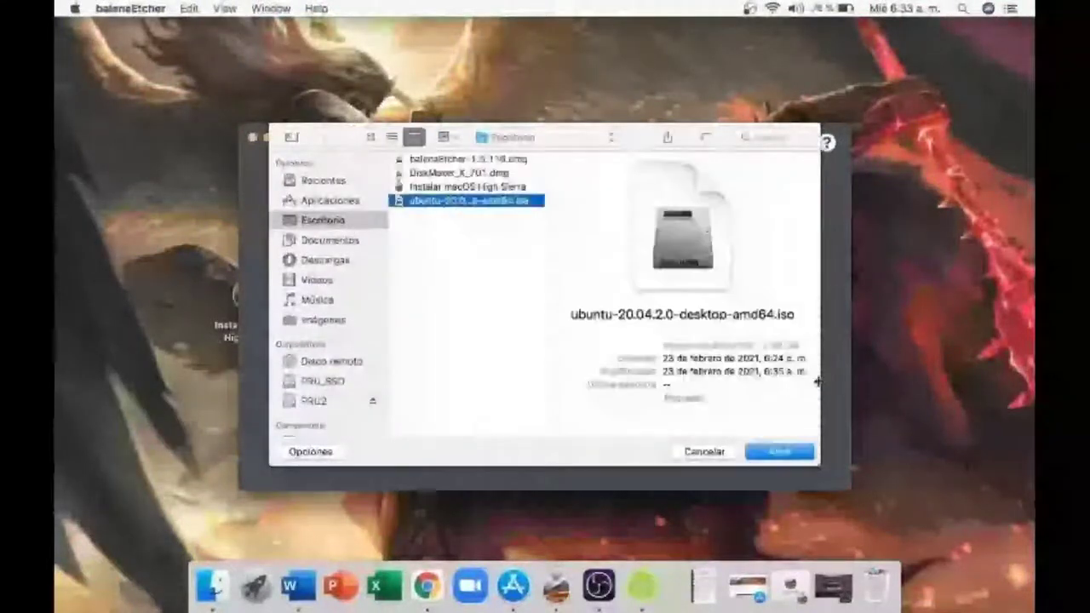
{"action": "left_click", "coordinate": [789, 451]}
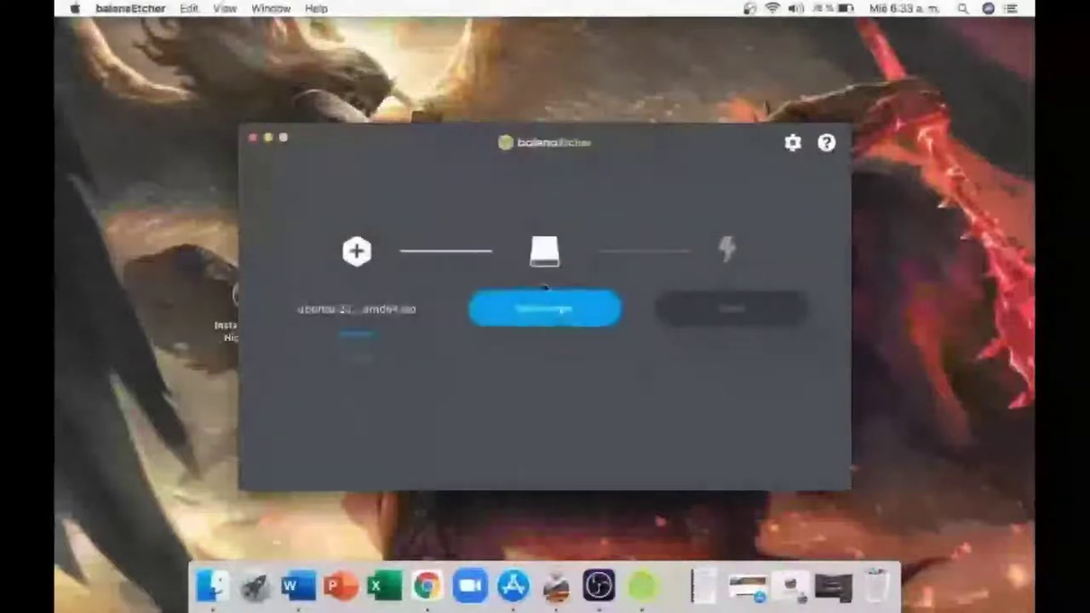
- Flash the Ubuntu image to the Kingston DataTraveler 3.0 Media drive, authorizing the change with the account password
{"action": "left_click", "coordinate": [542, 310]}
{"action": "left_click", "coordinate": [409, 275]}
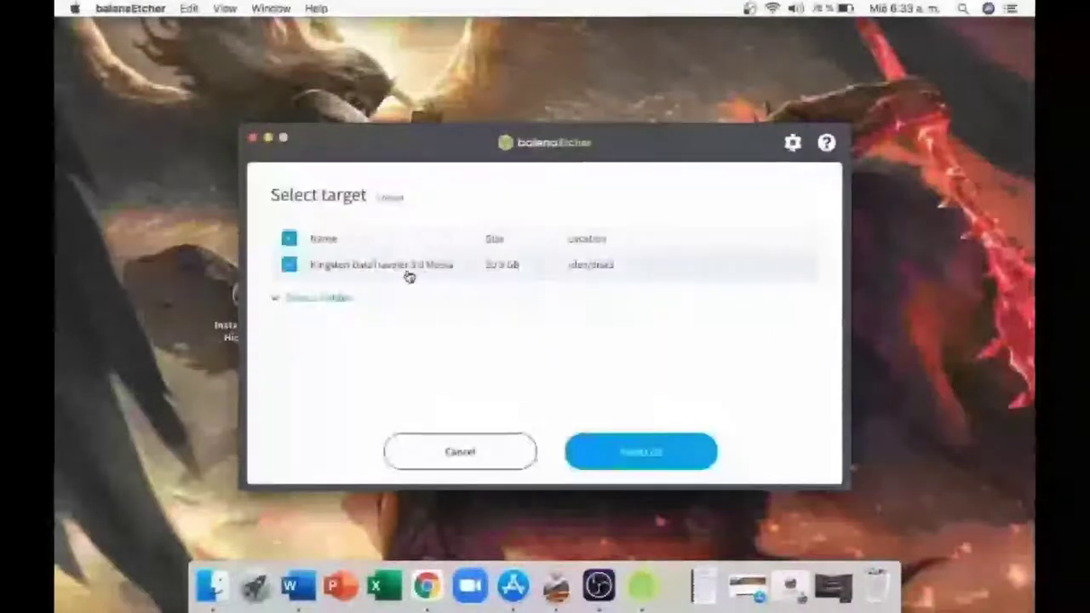
{"action": "left_click", "coordinate": [633, 464]}
{"action": "left_click", "coordinate": [769, 315]}
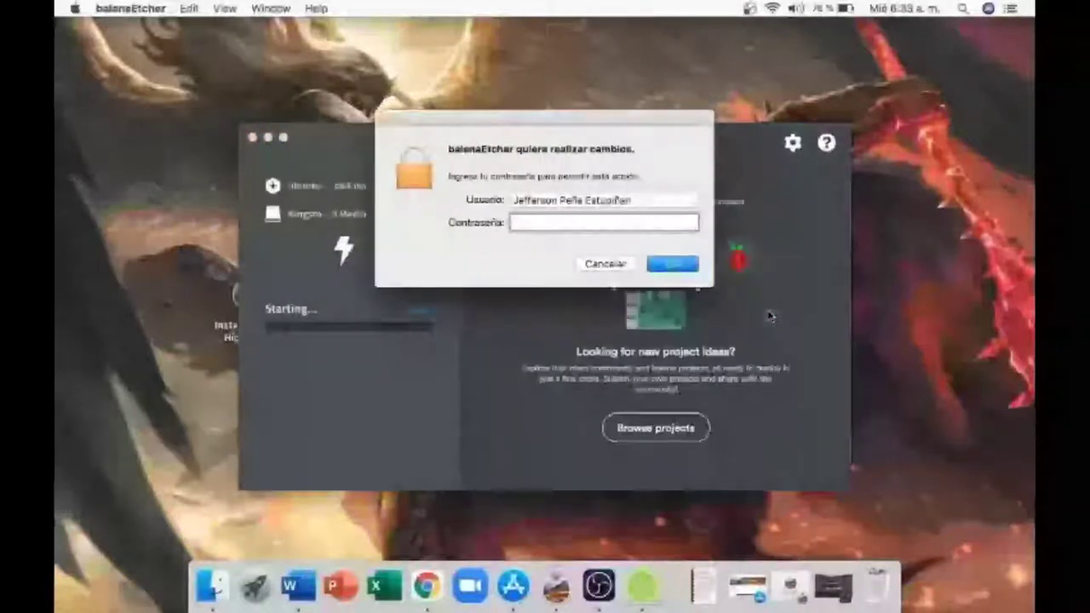
{"action": "type", "text": "•••••••"}
{"action": "key", "text": "Return"}
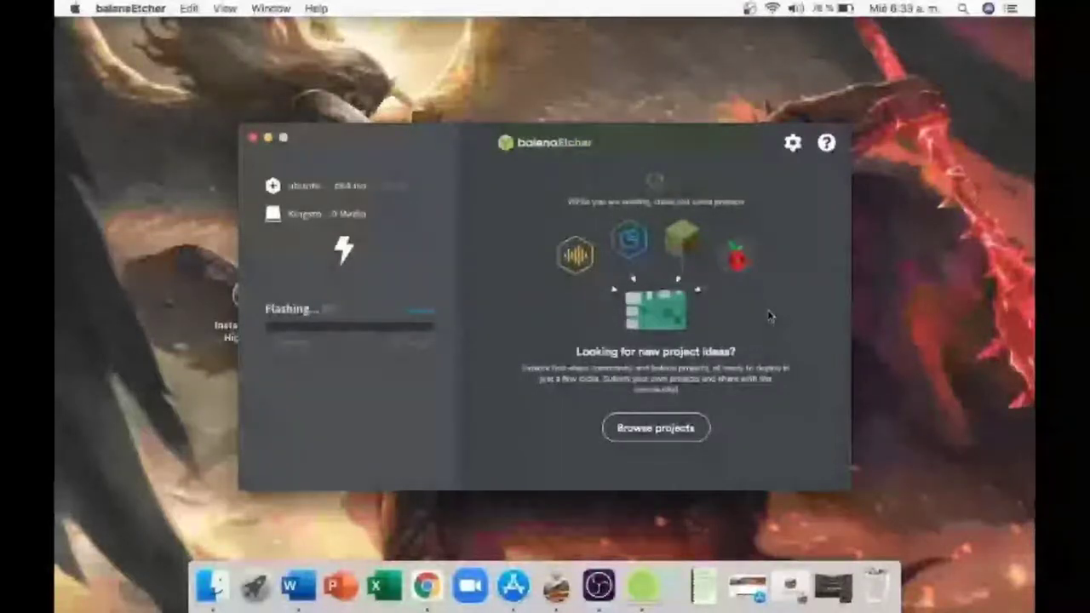
{"action": "left_click", "coordinate": [599, 585]}
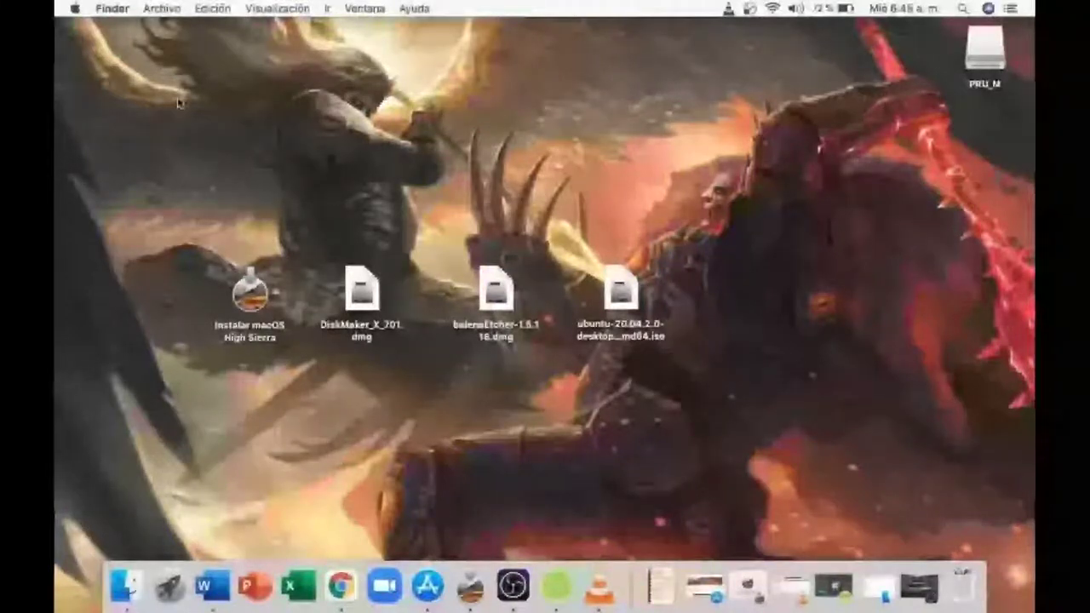
- Launch DiskMaker X 7 for High Sierra, decline the newer version, and use the installer copy in /Applications
{"action": "left_click", "coordinate": [169, 585]}
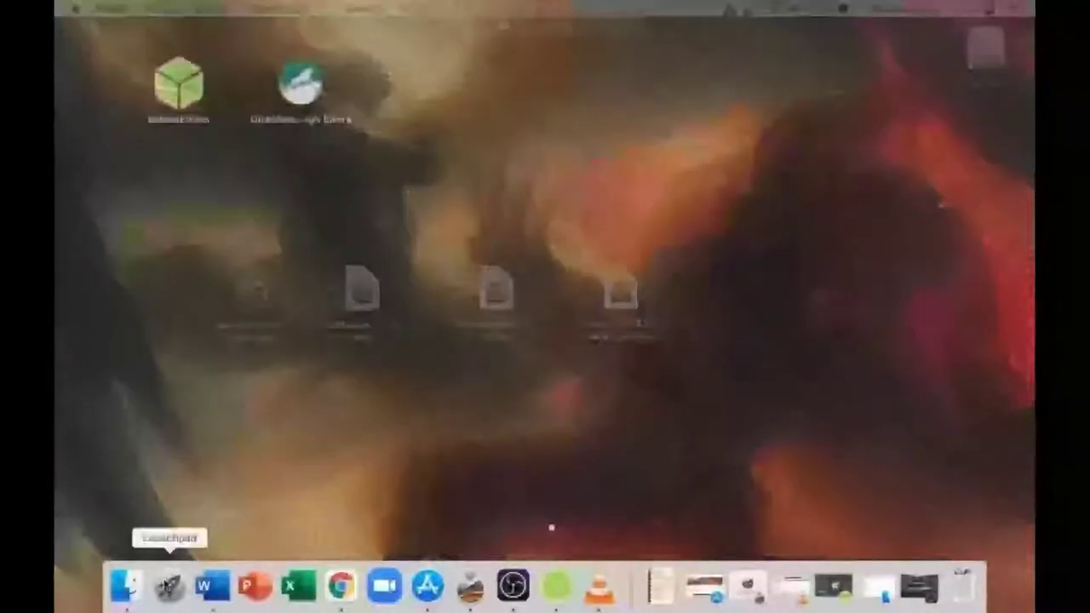
{"action": "left_click", "coordinate": [307, 76]}
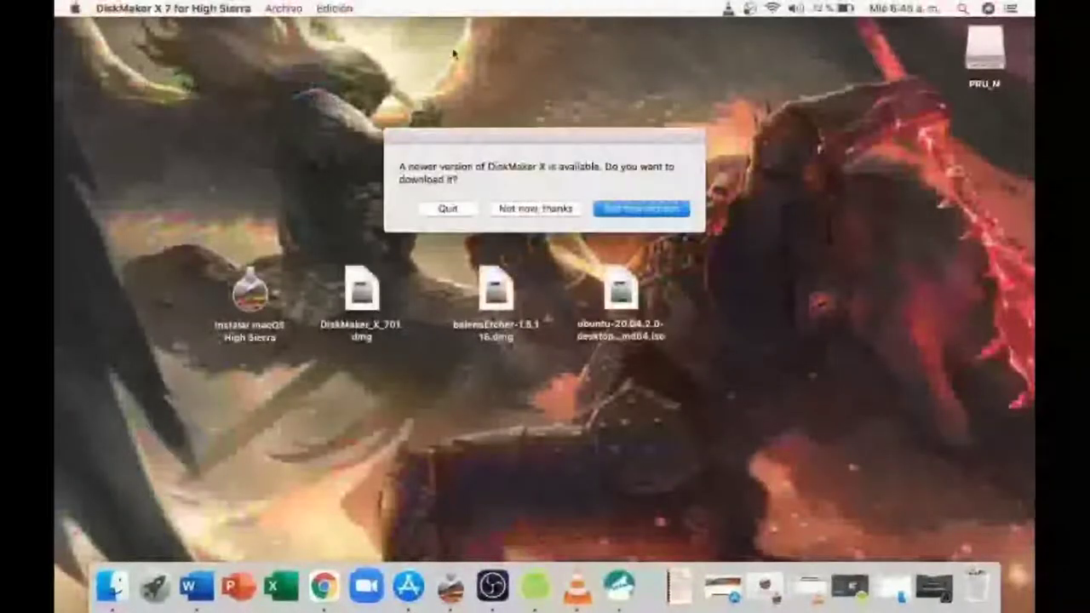
{"action": "left_click", "coordinate": [516, 210]}
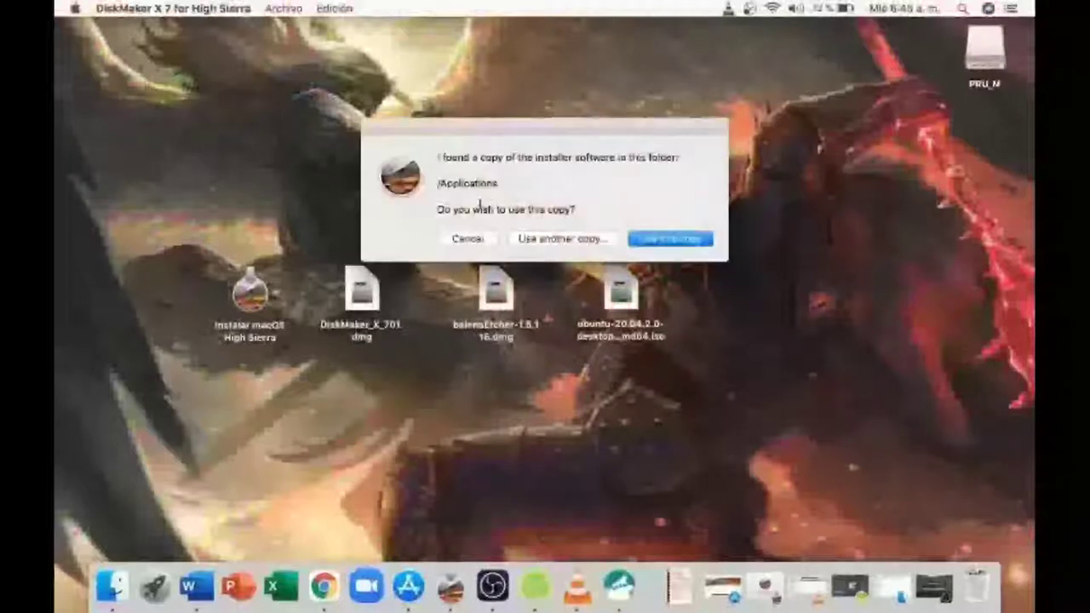
{"action": "left_click", "coordinate": [664, 242]}
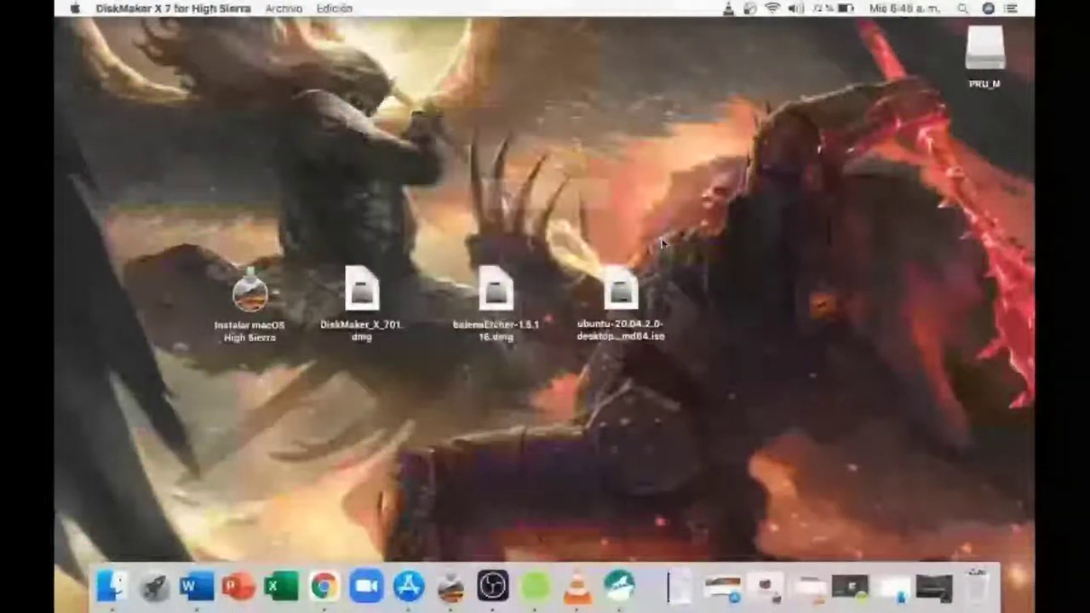
- Choose PRU_M as the disk for the macOS boot drive and agree to erase its whole content
{"action": "left_click", "coordinate": [664, 252]}
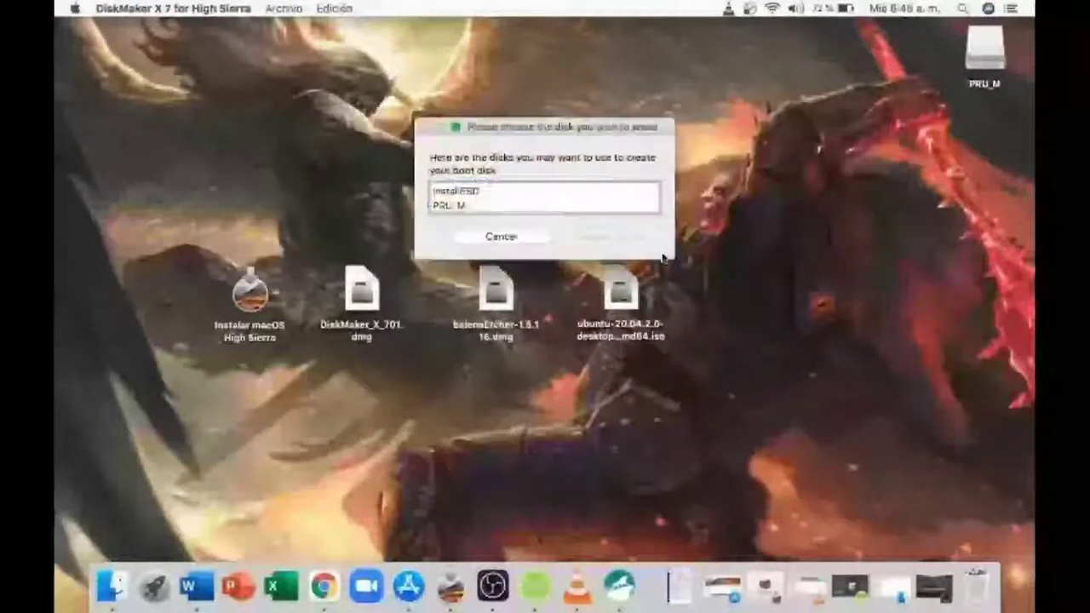
{"action": "left_click", "coordinate": [473, 206]}
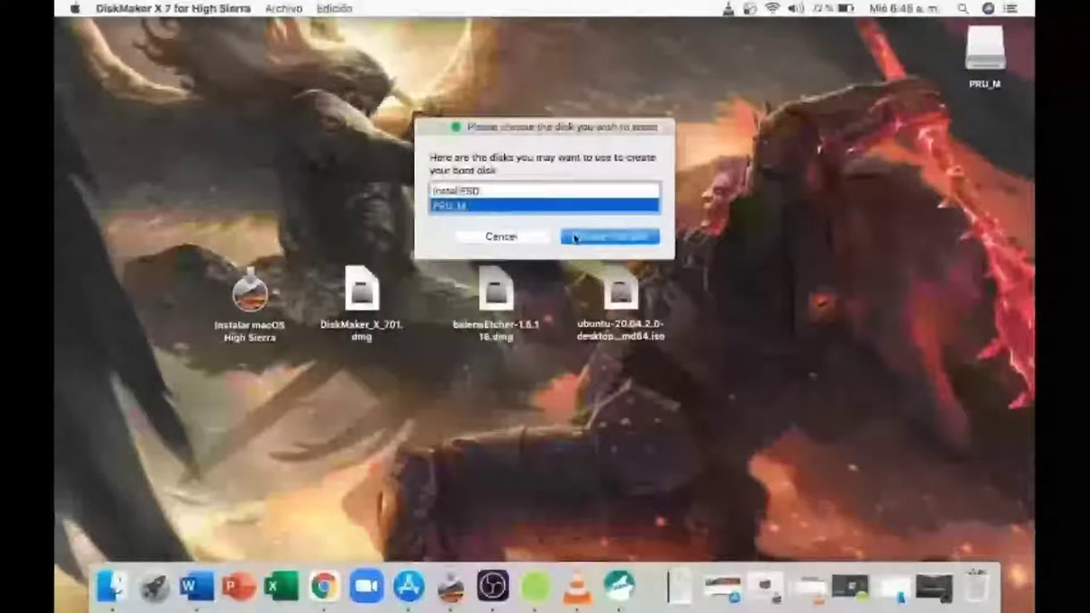
{"action": "left_click", "coordinate": [610, 237]}
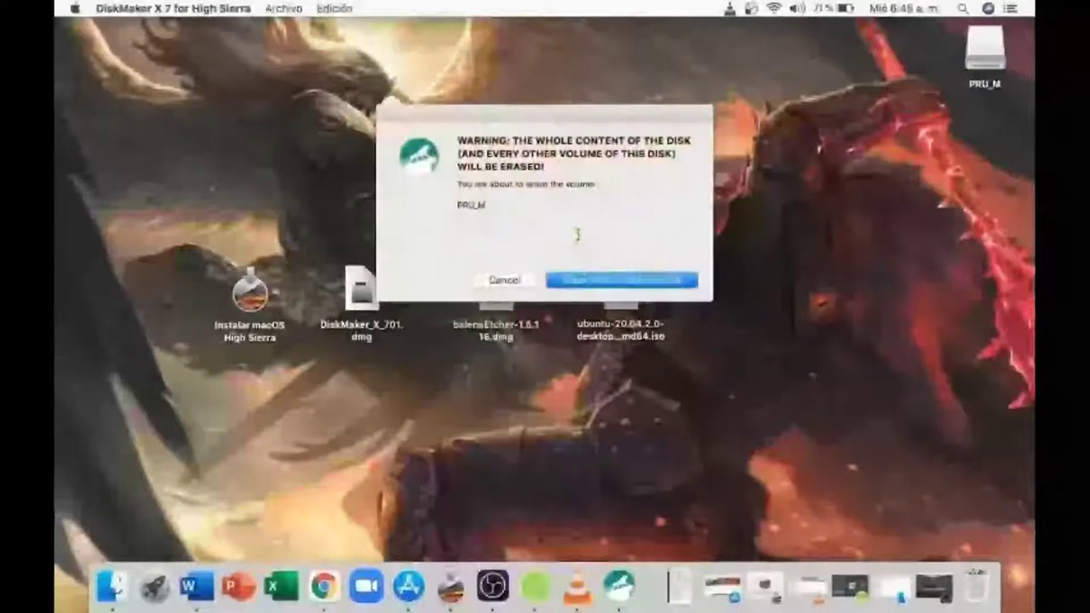
{"action": "left_click", "coordinate": [581, 283]}
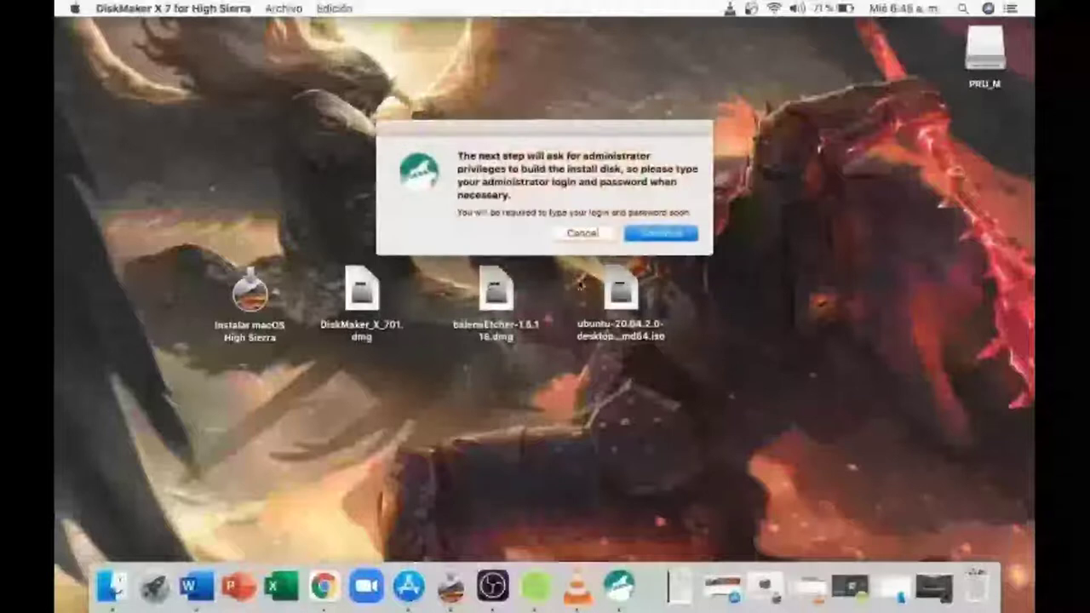
- Continue building the macOS install disk and authorize DiskMaker X with the administrator password
{"action": "left_click", "coordinate": [659, 234]}
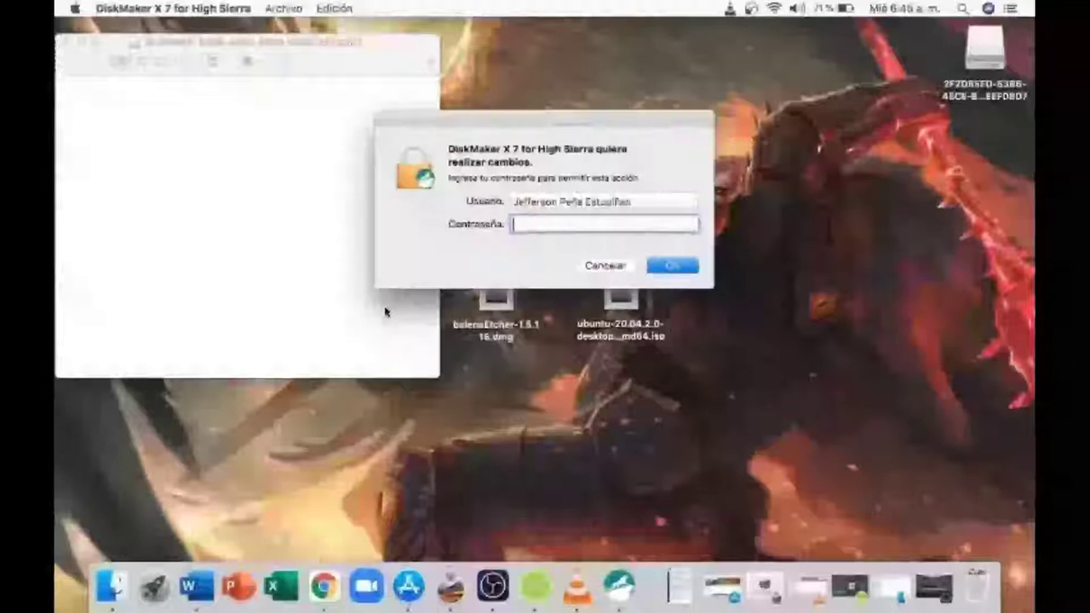
{"action": "type", "text": "**"}
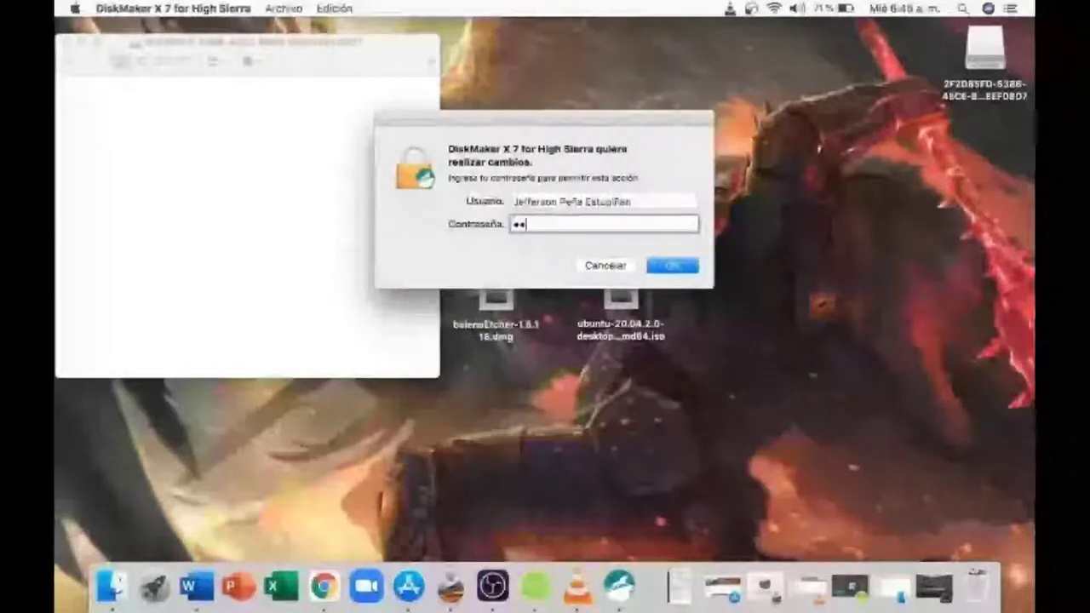
{"action": "type", "text": "**"}
{"action": "key", "text": "Return"}
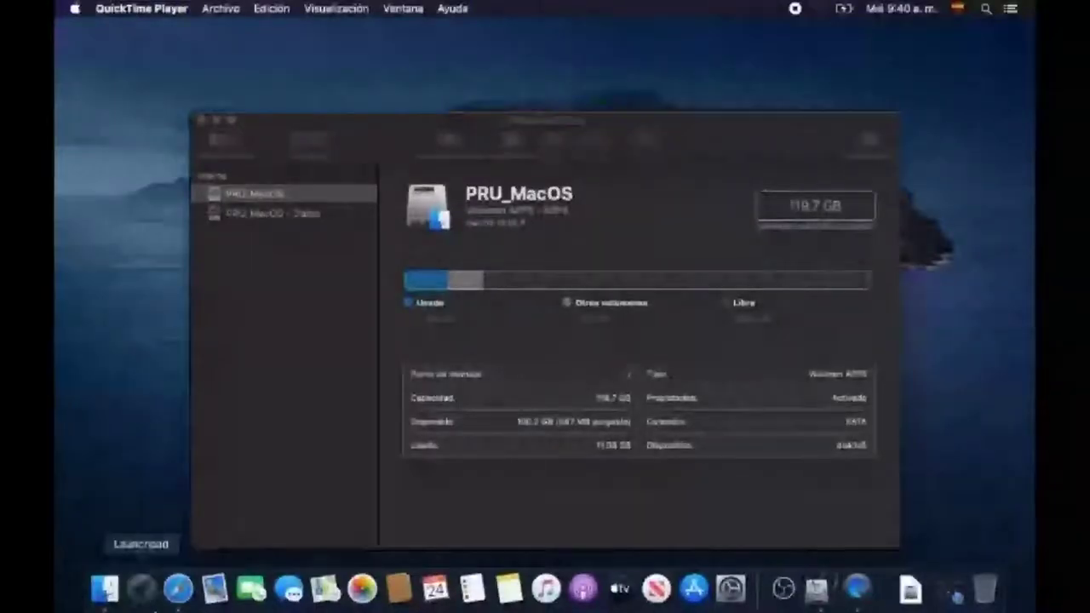
- Open Utilidad de Discos from the Otras group of applications
{"action": "left_click", "coordinate": [141, 588]}
{"action": "left_click", "coordinate": [691, 46]}
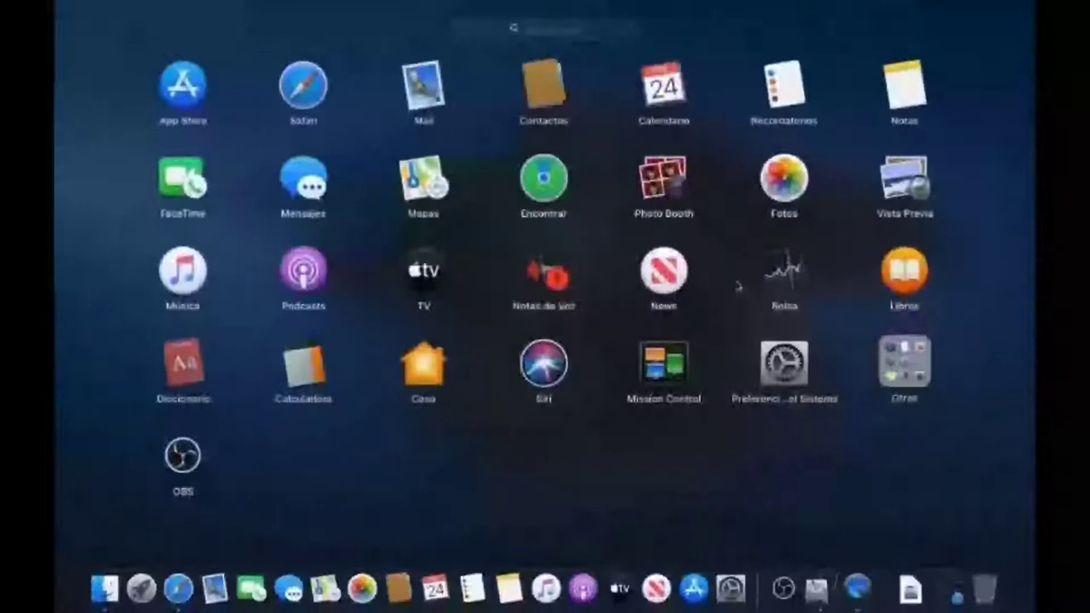
{"action": "left_click", "coordinate": [895, 385]}
{"action": "left_click", "coordinate": [683, 370]}
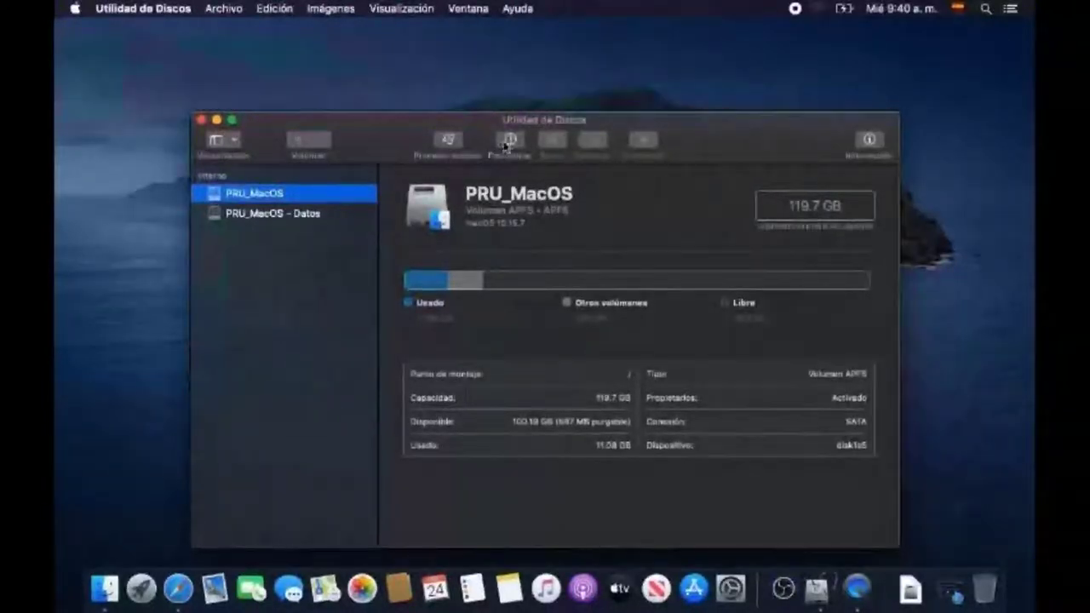
- Choose to partition the PRU_MacOS disk instead of adding a volume, and add a new partition of about 60 GB
{"action": "left_click", "coordinate": [509, 142]}
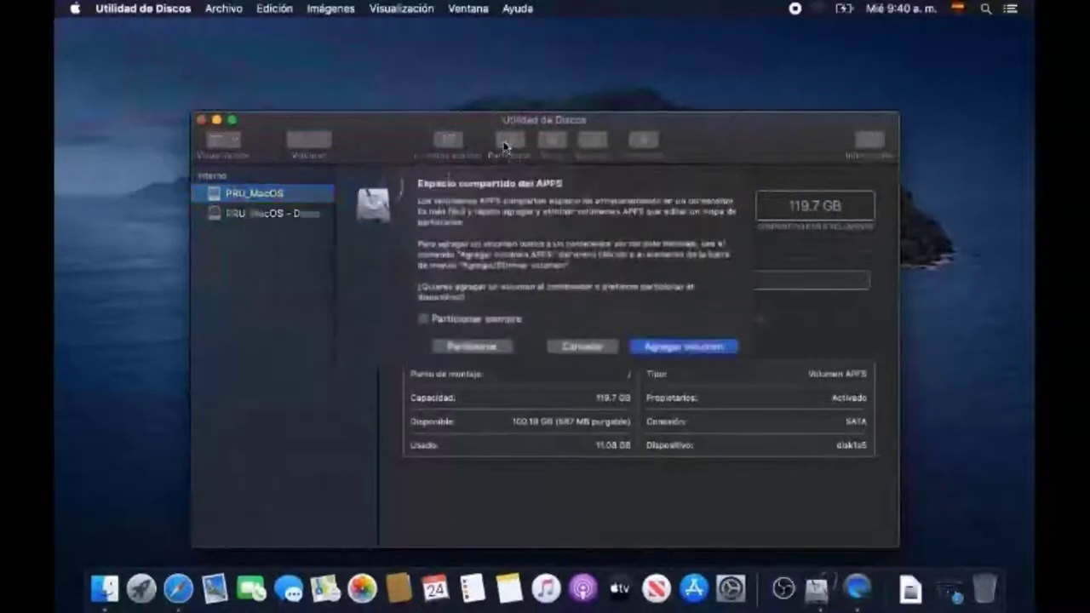
{"action": "left_click", "coordinate": [474, 346]}
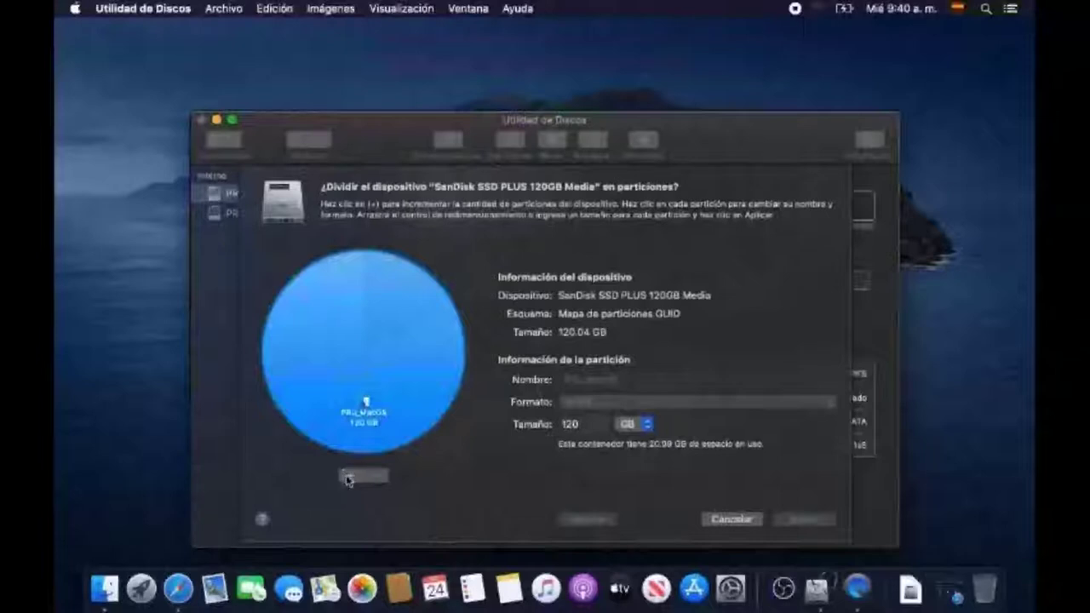
{"action": "left_click", "coordinate": [347, 475]}
{"action": "mouse_move", "coordinate": [365, 453]}
{"action": "left_mouse_down"}
{"action": "mouse_move", "coordinate": [289, 417]}
{"action": "mouse_move", "coordinate": [364, 452]}
{"action": "left_mouse_up"}
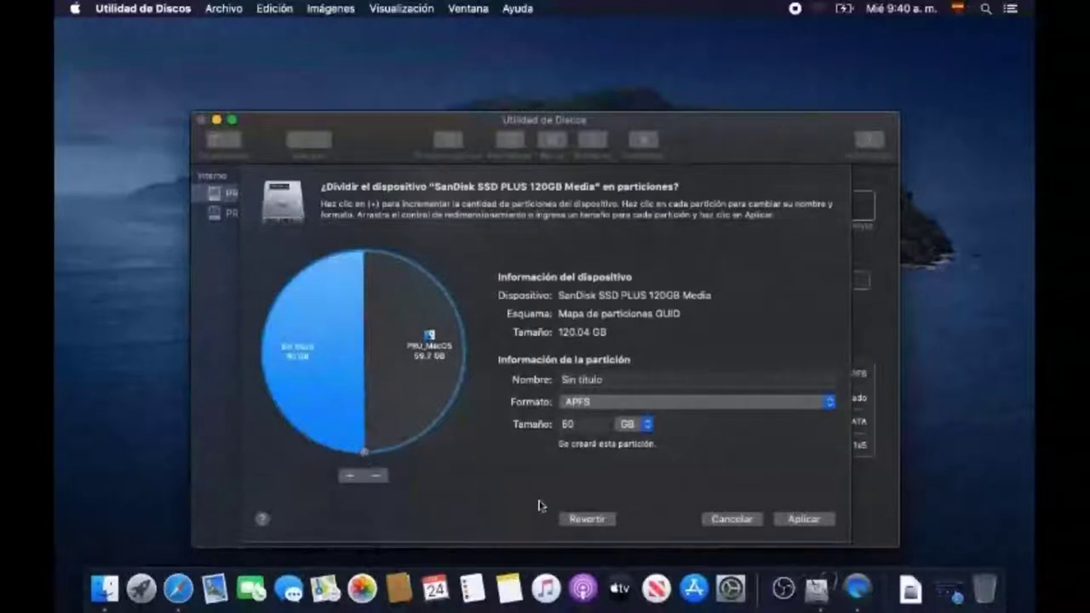
- Set the new partition's format to ExFAT and name it PRU_UBUNTU
{"action": "left_click", "coordinate": [613, 401]}
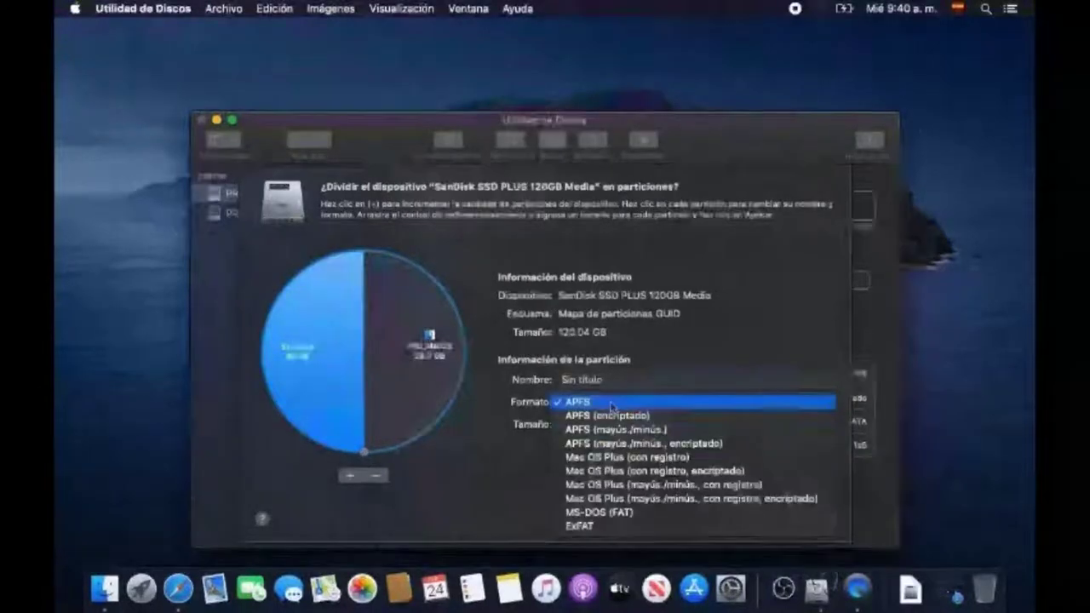
{"action": "left_click", "coordinate": [579, 526]}
{"action": "left_click", "coordinate": [621, 379]}
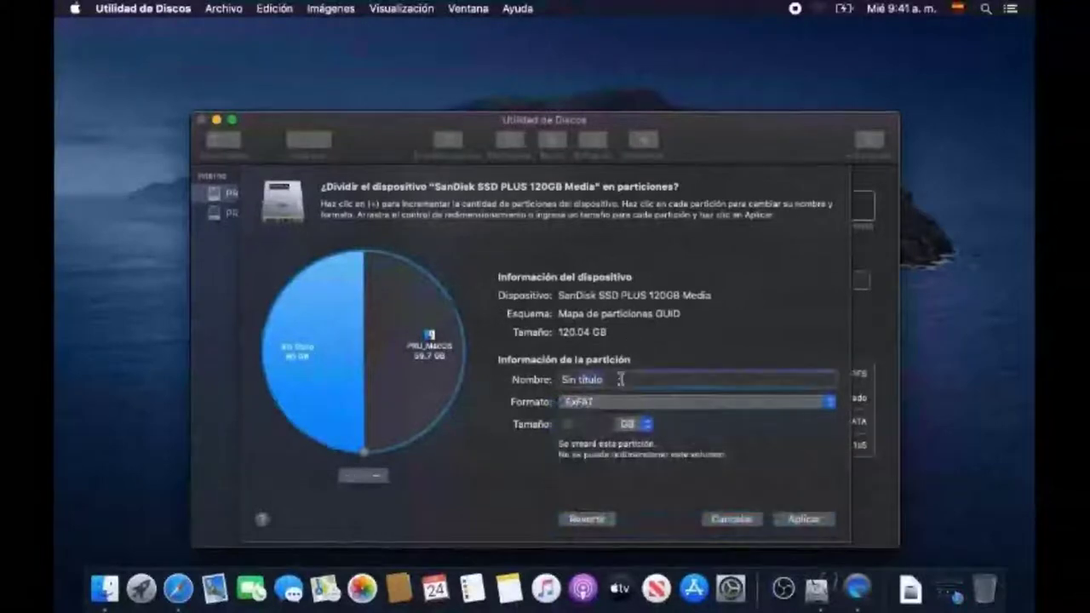
{"action": "type", "text": "PRU"}
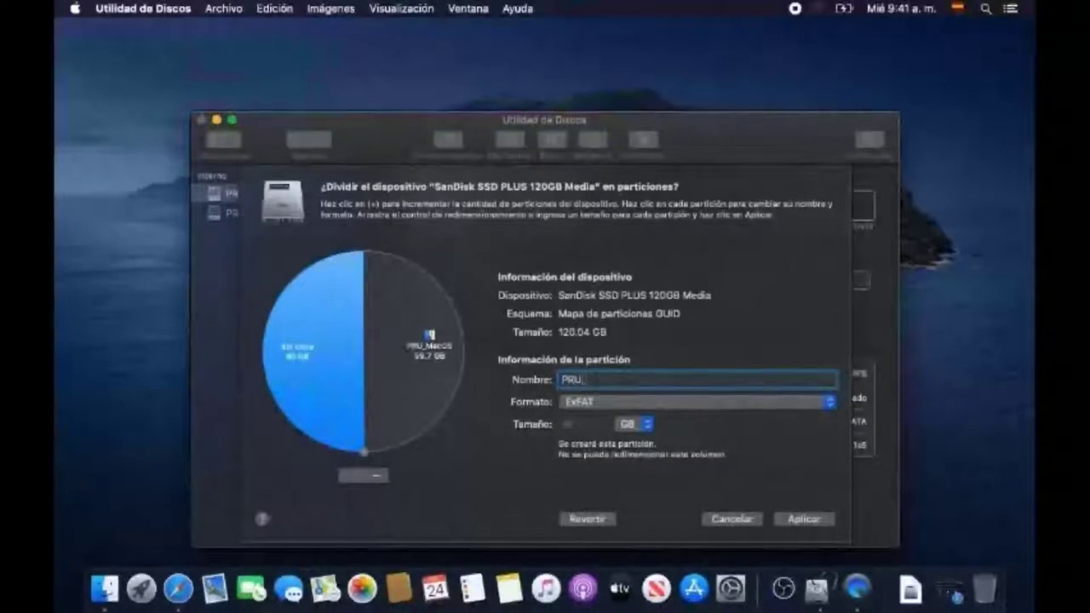
{"action": "type", "text": "_UBUNTU"}
- Apply the partitioning of the SanDisk SSD, agree to resize the startup volume, and close Utilidad de Discos when the operation is done
{"action": "left_click", "coordinate": [819, 519]}
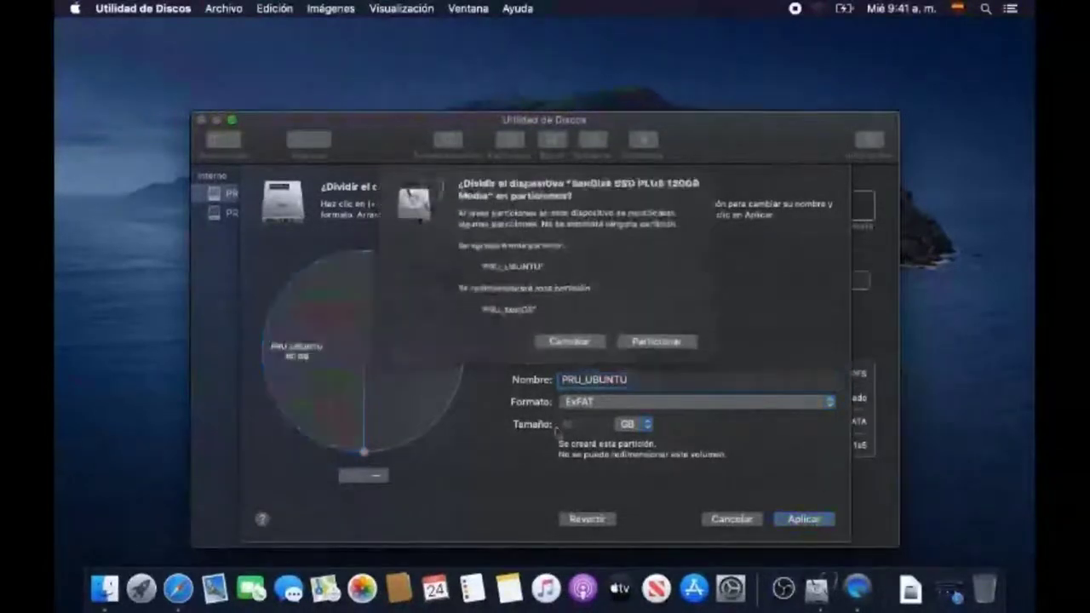
{"action": "left_click", "coordinate": [688, 342]}
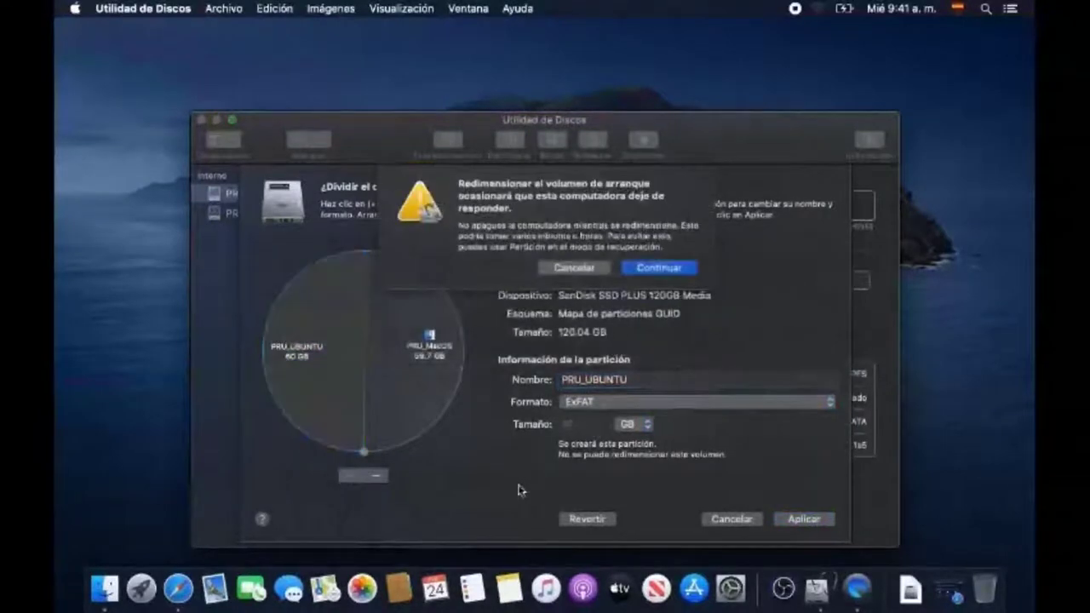
{"action": "left_click", "coordinate": [661, 269]}
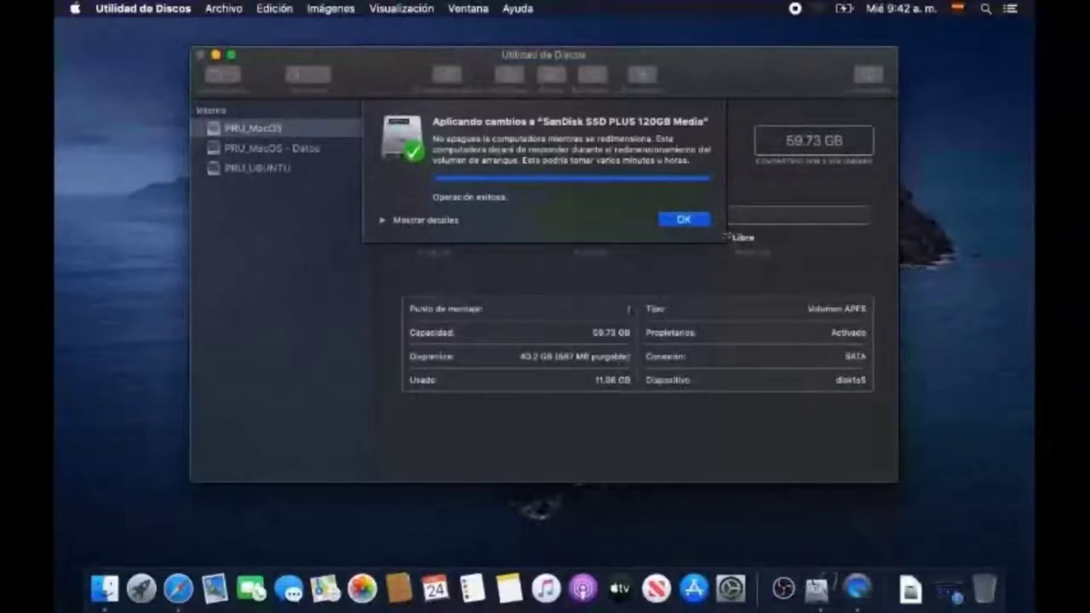
{"action": "left_click", "coordinate": [685, 221]}
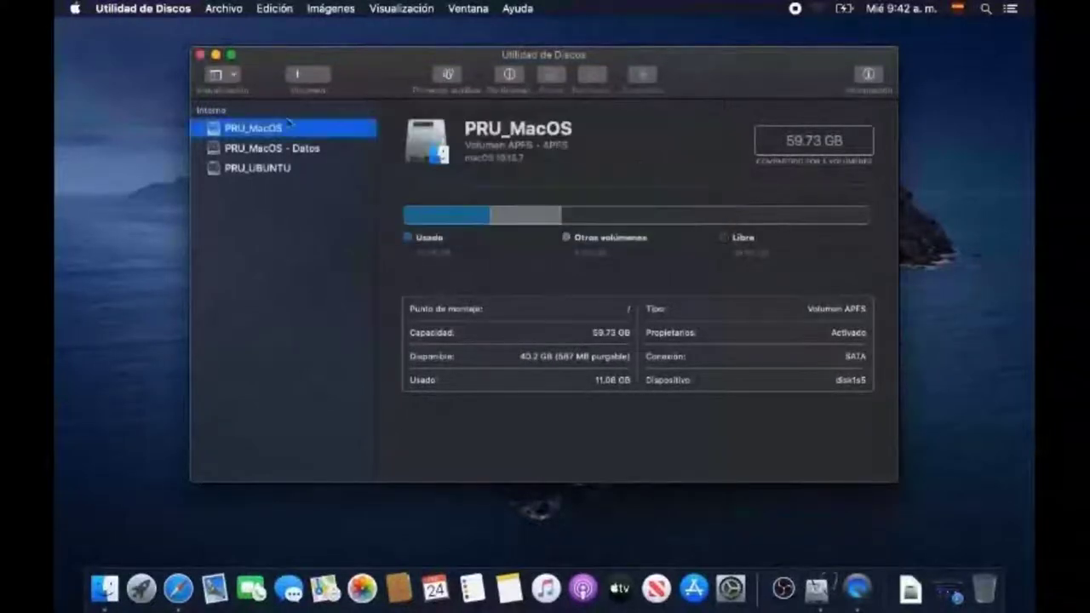
{"action": "left_click", "coordinate": [201, 55]}
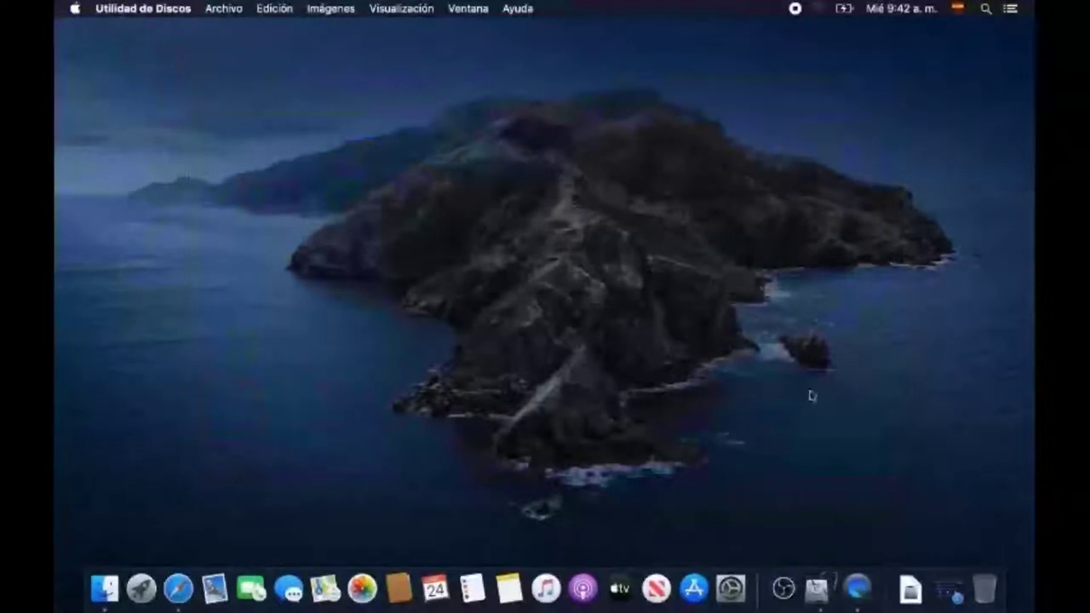